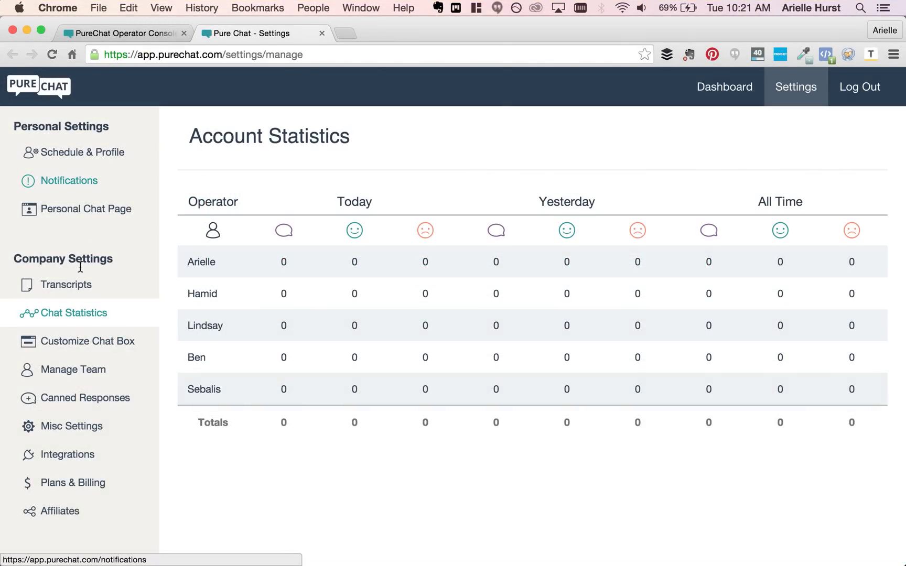
# Step: Give the Default chat box a Custom unavailable image, separate from the available image
pyautogui.click(84, 345)
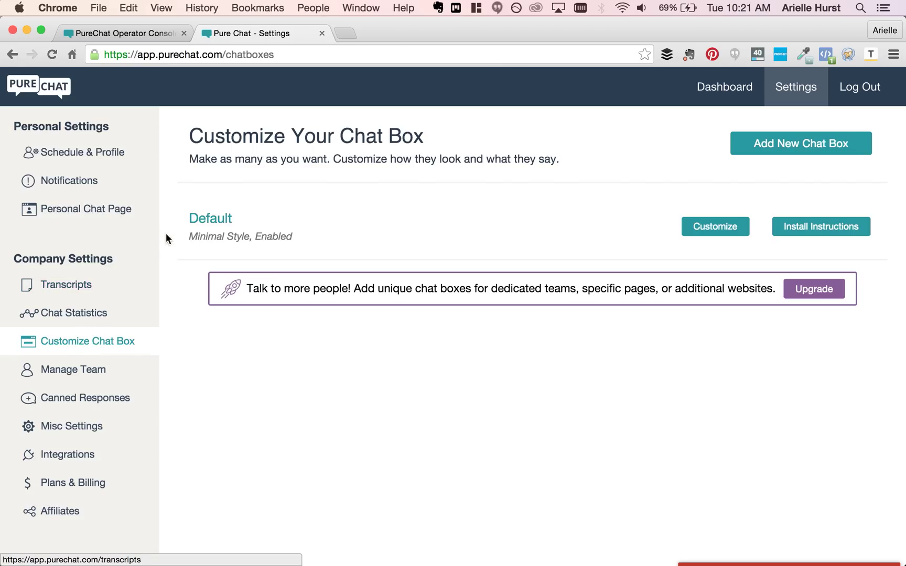
pyautogui.click(713, 227)
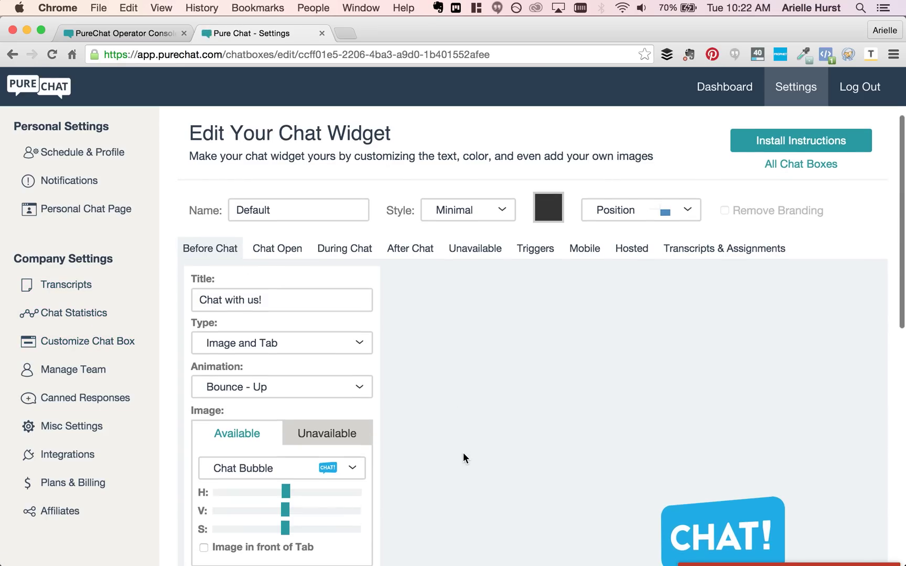
pyautogui.scroll(-5, 460, 446)
pyautogui.scroll(-5, 457, 453)
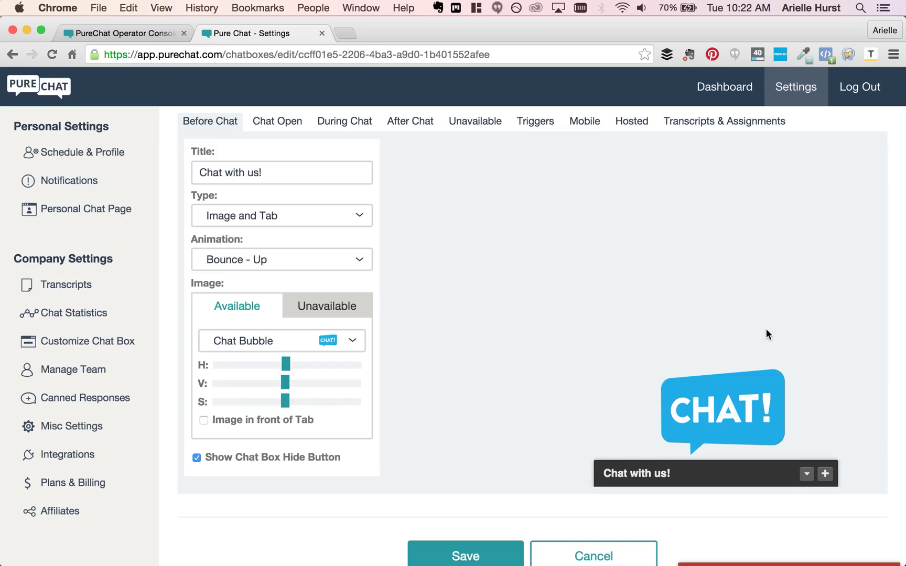
pyautogui.click(320, 307)
pyautogui.click(204, 336)
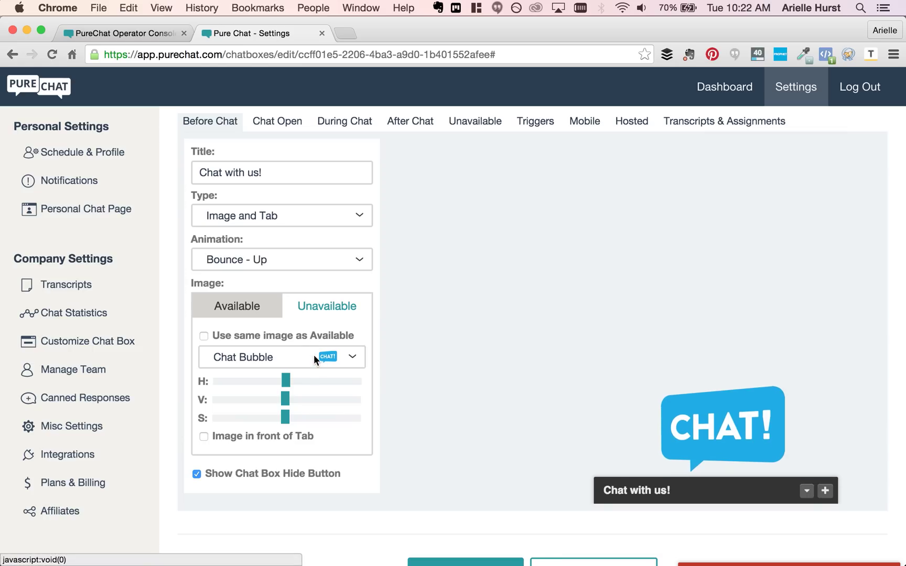
pyautogui.click(300, 355)
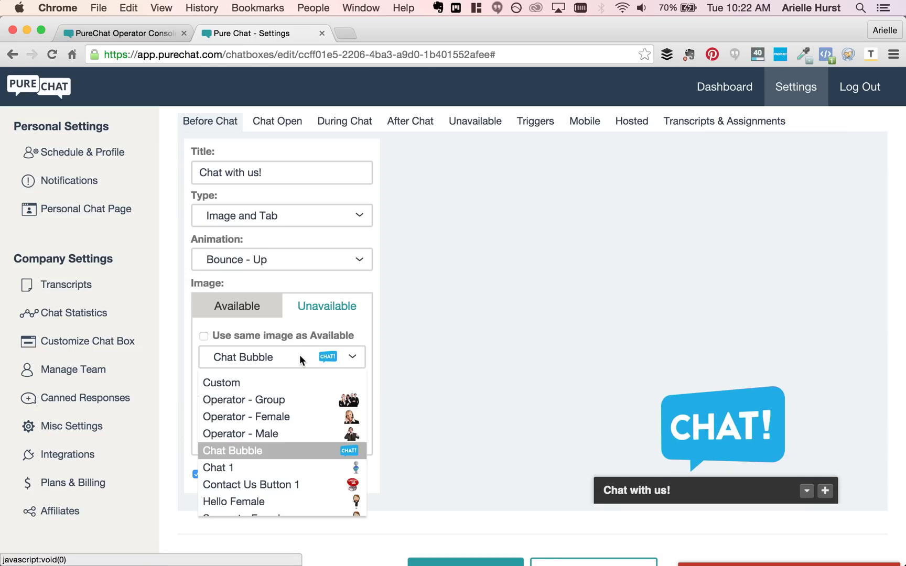
pyautogui.click(231, 383)
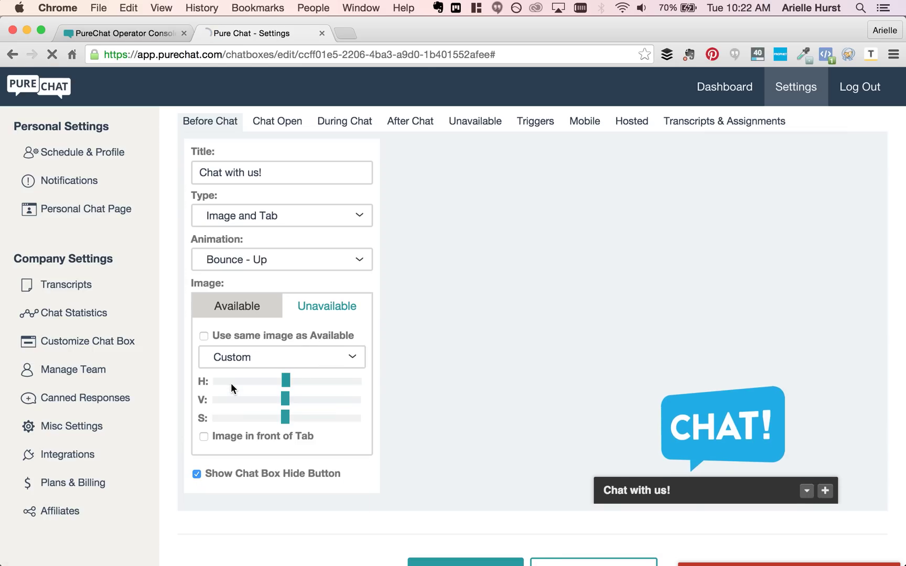
# Step: Upload email-us.png from the Desktop as the unavailable image and enlarge it with the S slider
pyautogui.click(249, 388)
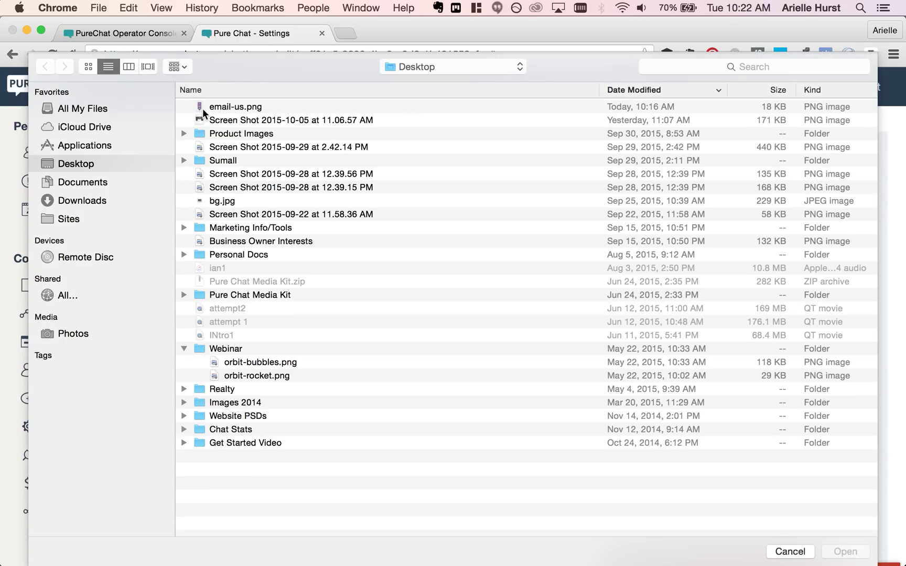
pyautogui.click(206, 109)
pyautogui.doubleClick(207, 109)
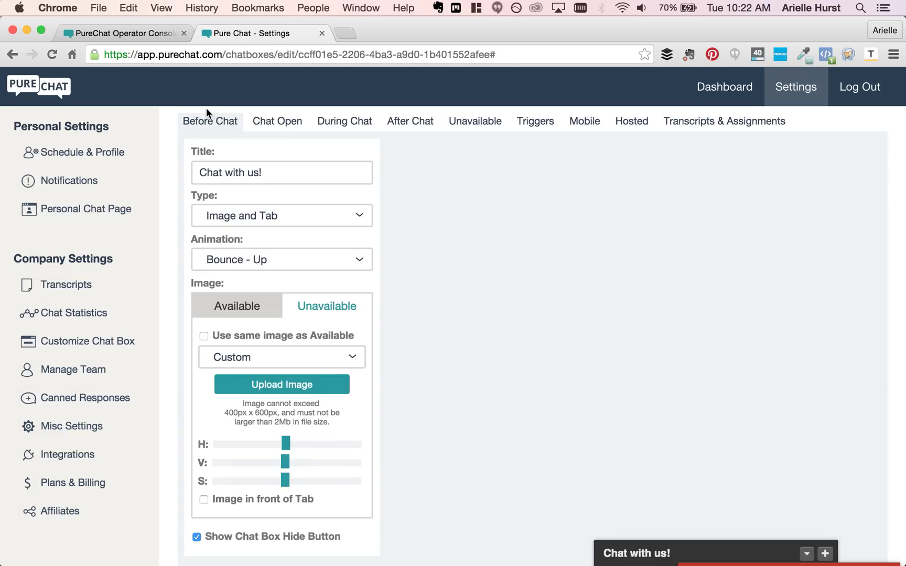
pyautogui.scroll(-4, 329, 433)
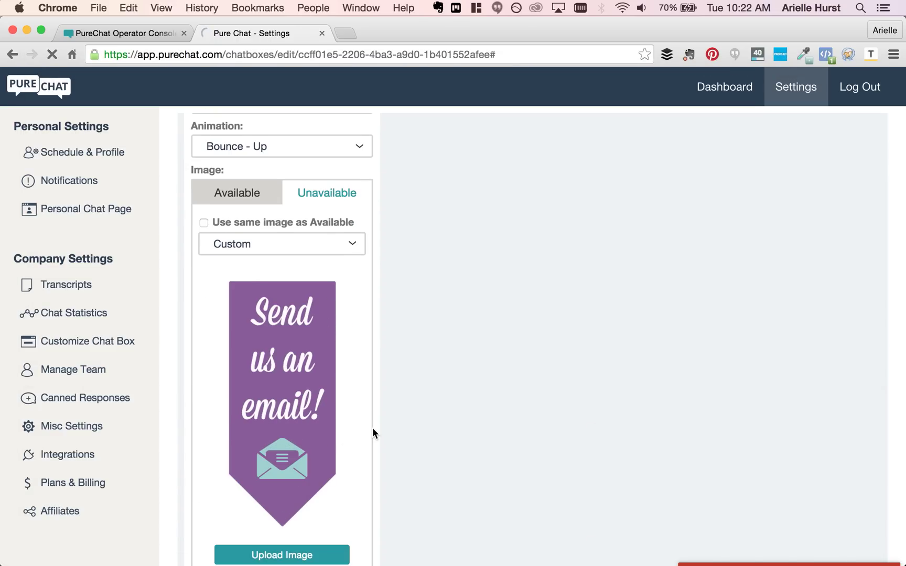
pyautogui.scroll(-3, 372, 428)
pyautogui.scroll(-2, 372, 427)
pyautogui.scroll(-3, 372, 428)
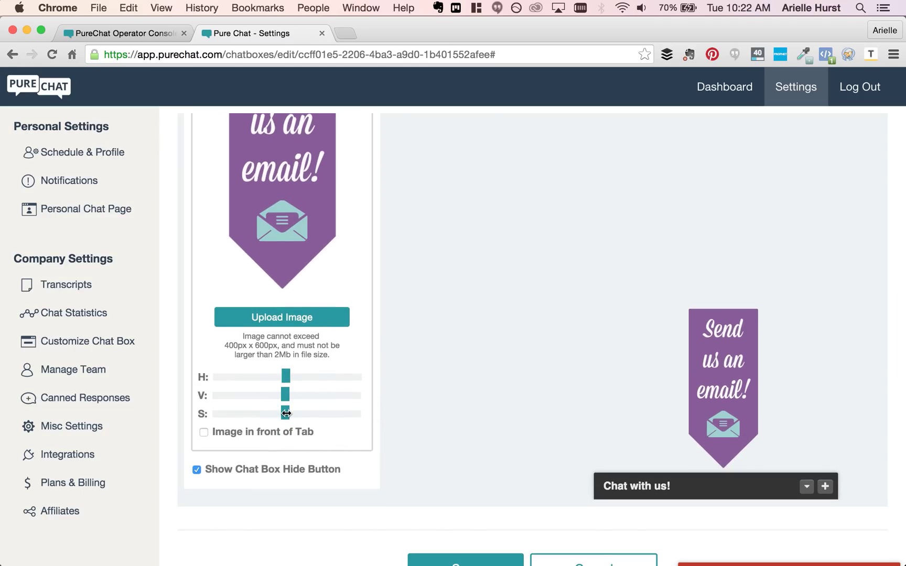
pyautogui.moveTo(285, 413); pyautogui.dragTo(308, 409)
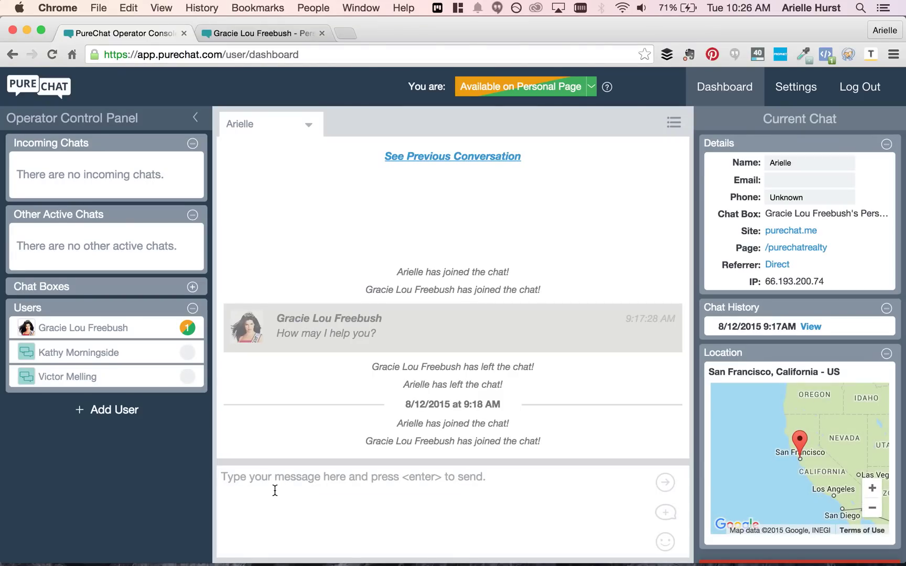
pyautogui.write('Hi Arielle')
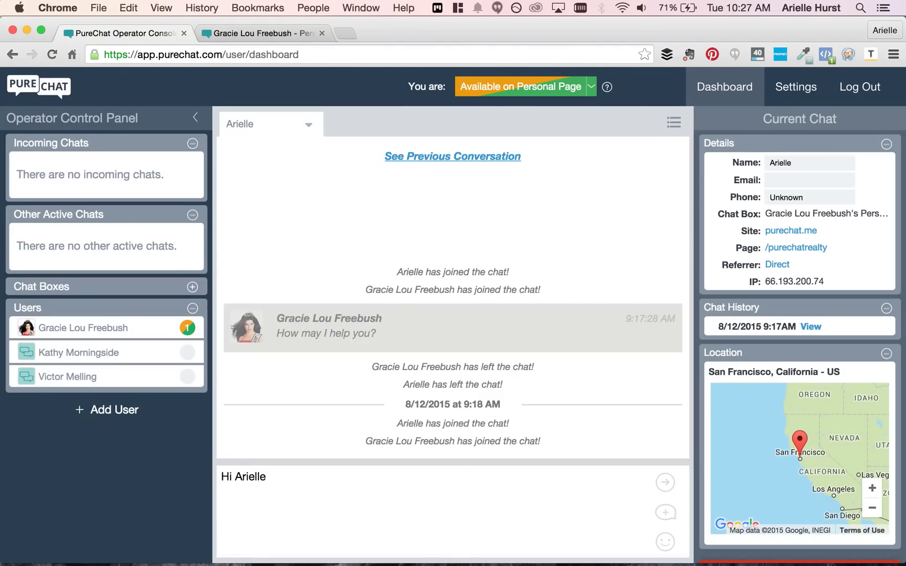
pyautogui.write('! Do you hav a')
pyautogui.press('BackSpace')
pyautogui.press('BackSpace')
pyautogui.write('e a question f')
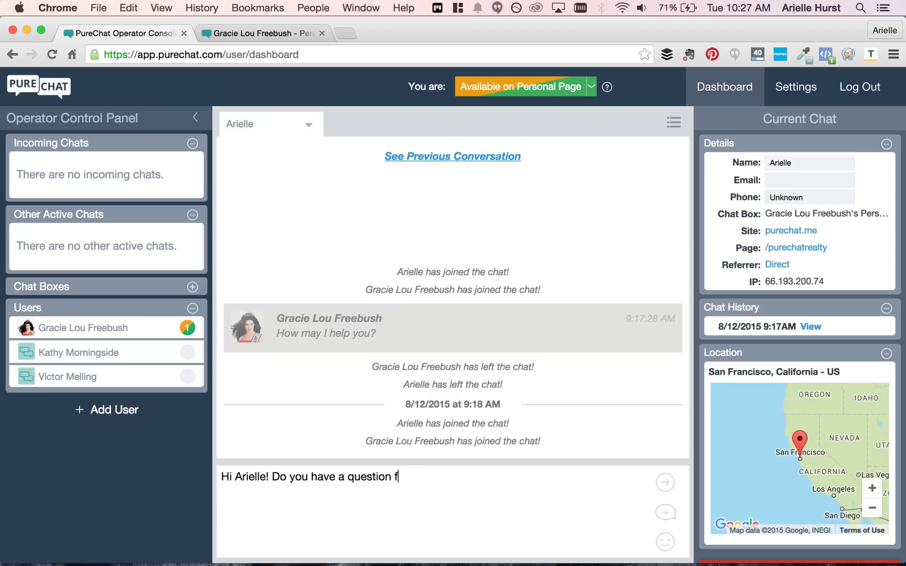
pyautogui.write('or us?')
pyautogui.press('Return')
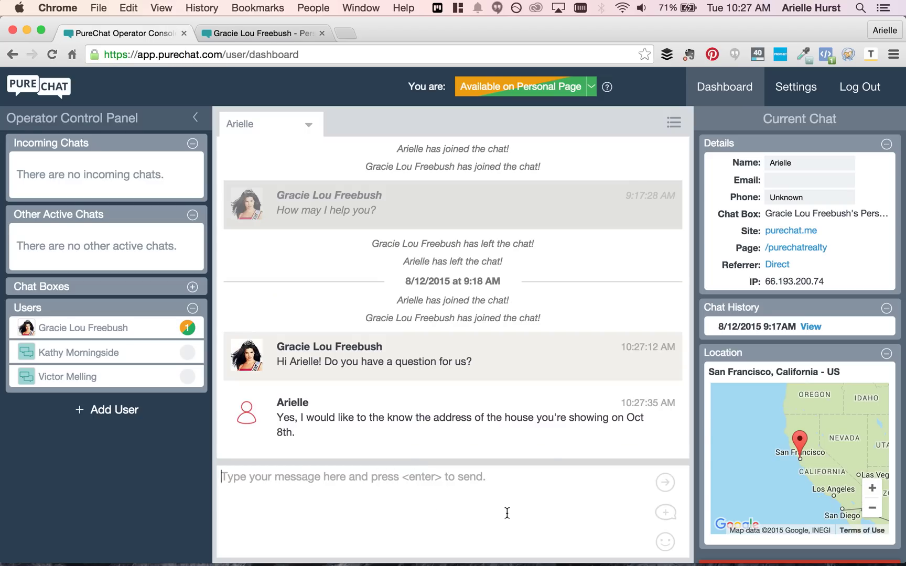
pyautogui.write('No problem, ')
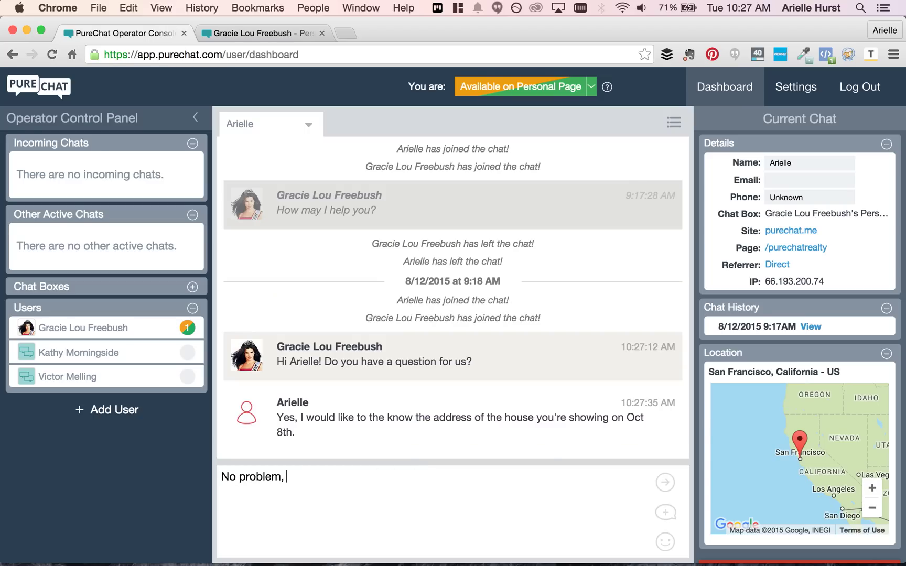
pyautogui.write('Arielle')
pyautogui.write(". It's:")
pyautogui.hotkey('shift', 'Return')
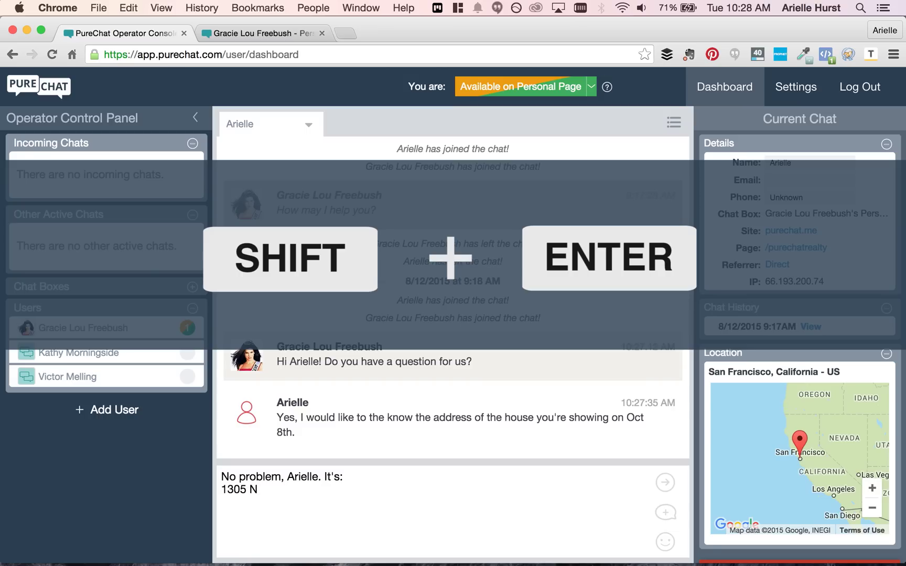
pyautogui.hotkey('shift', 'Return')
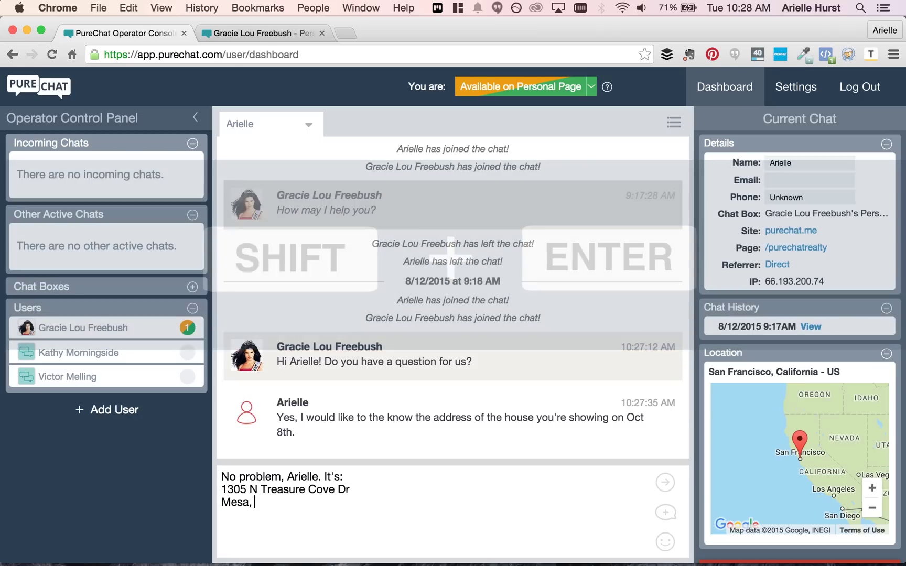
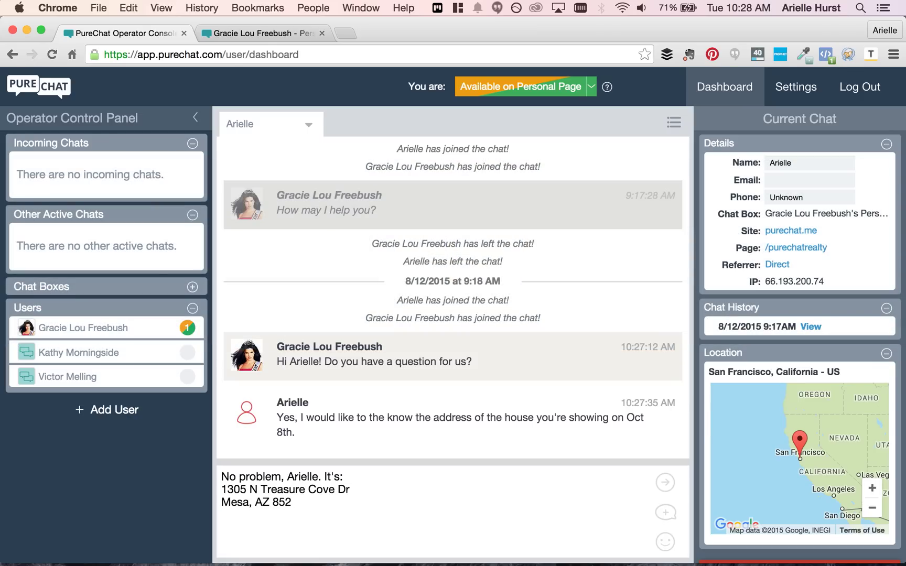
pyautogui.press('Return')
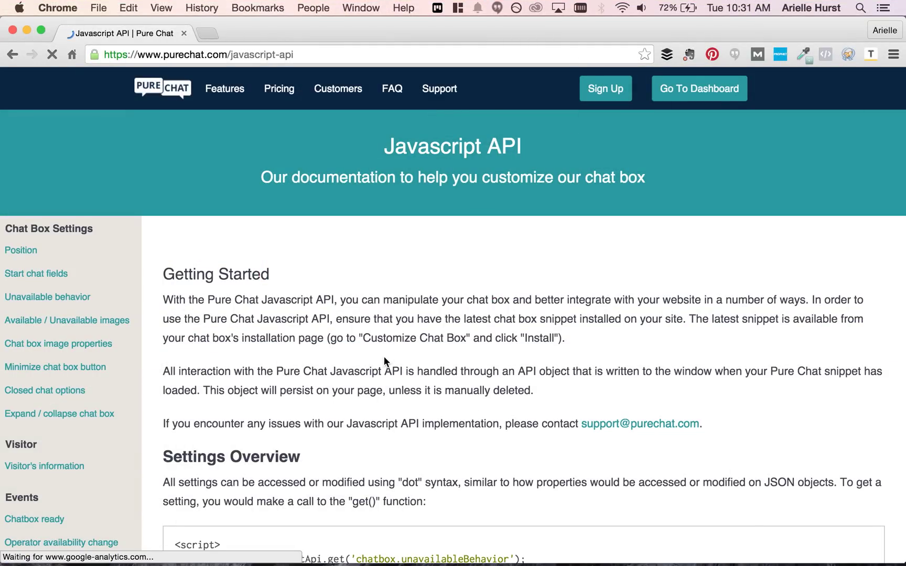
pyautogui.scroll(-1, 377, 363)
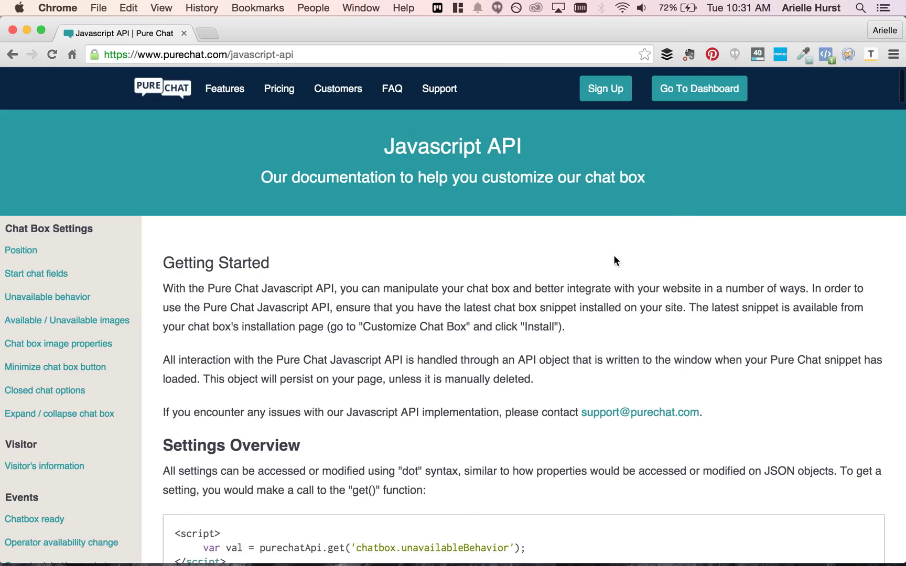
pyautogui.scroll(-1, 614, 256)
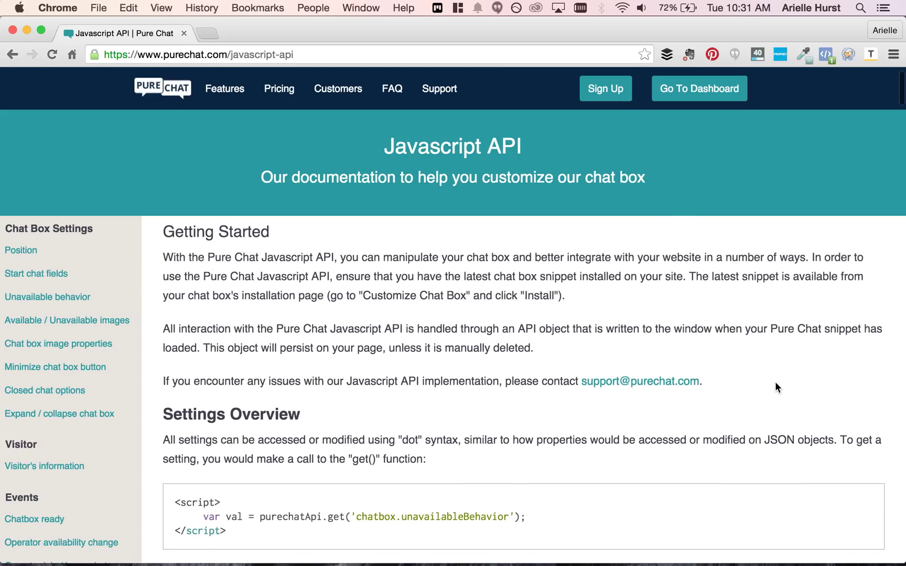
pyautogui.scroll(-3, 779, 384)
pyautogui.scroll(-1, 669, 406)
pyautogui.scroll(-1, 666, 406)
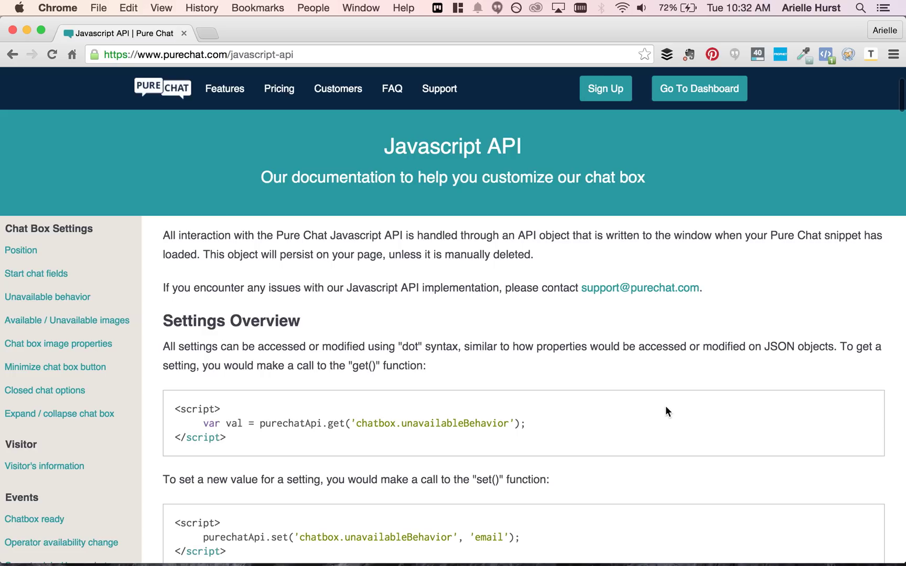
pyautogui.scroll(-1, 665, 406)
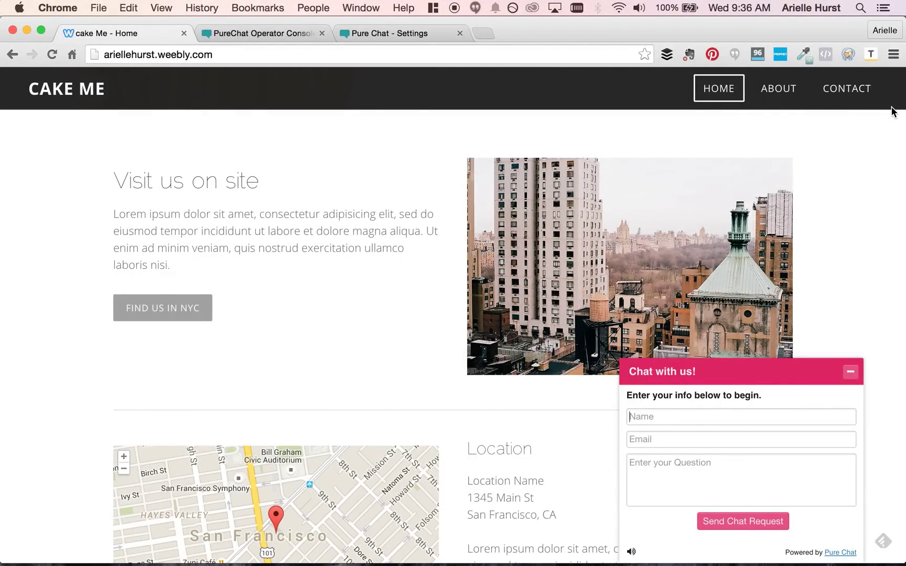
pyautogui.write('Gracie Lou-Freebush')
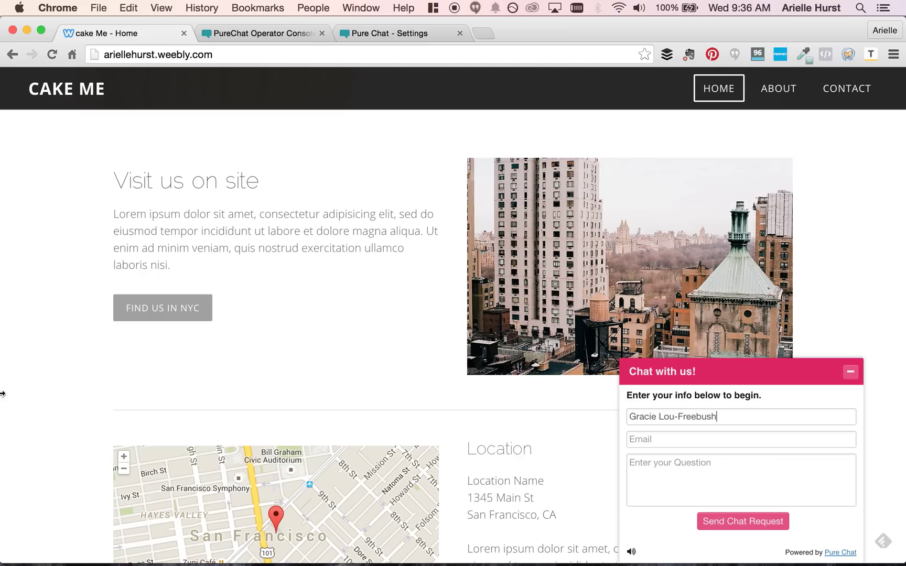
# Step: Move from the Name field to the Email field in the 'Chat with us!' widget
pyautogui.press('Tab')
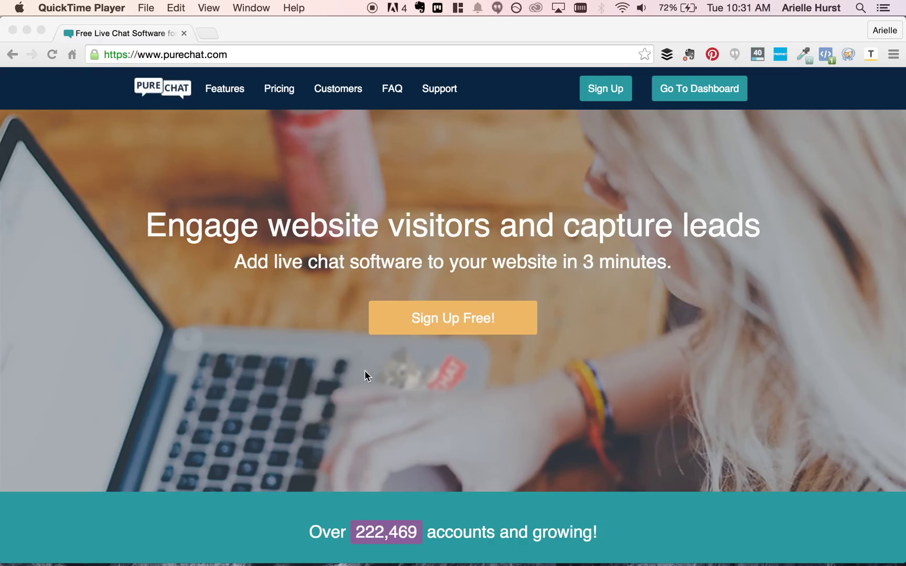
pyautogui.scroll(-4, 147, 441)
pyautogui.scroll(-4, 147, 442)
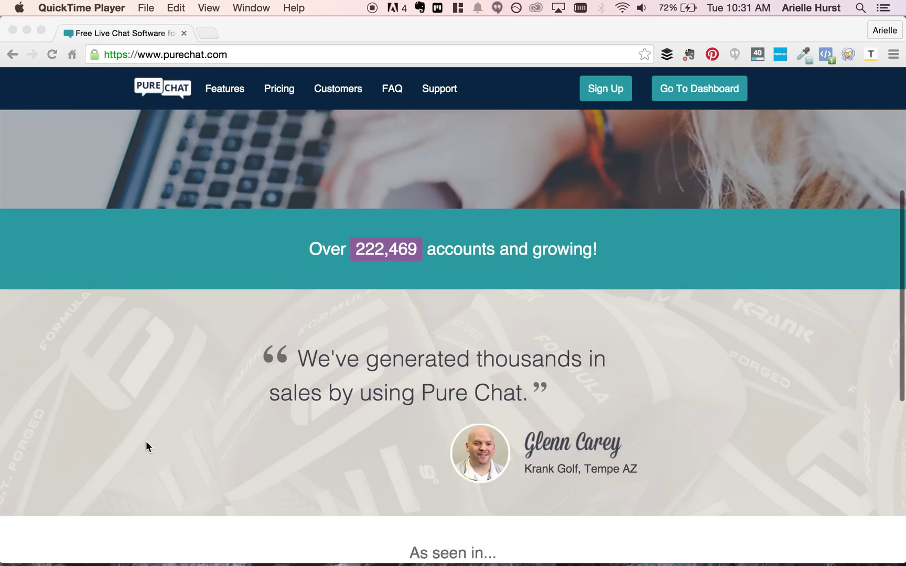
pyautogui.scroll(-2, 146, 441)
pyautogui.scroll(-2, 146, 442)
pyautogui.scroll(-5, 145, 435)
# Step: Open the 'Javascript API' page from the Product links in purechat.com's footer
pyautogui.click(145, 434)
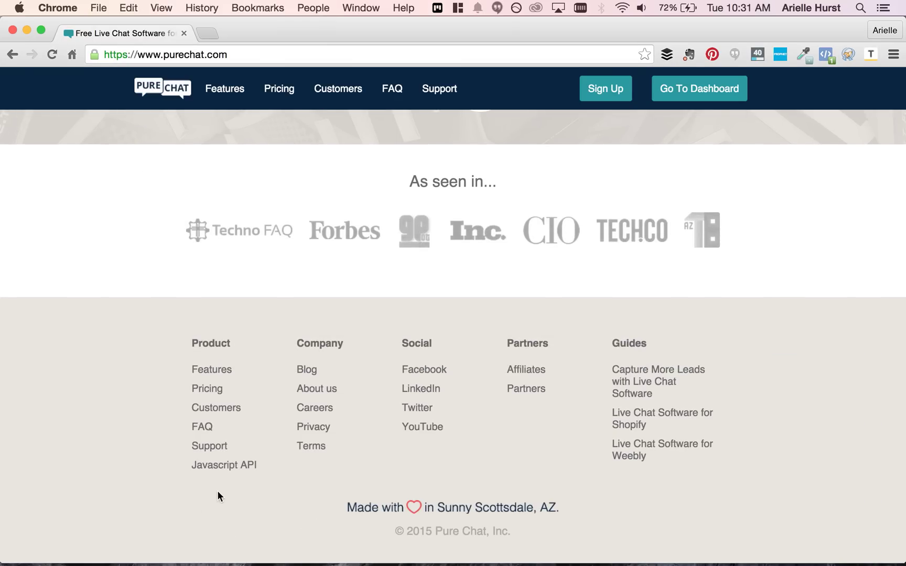
pyautogui.click(229, 467)
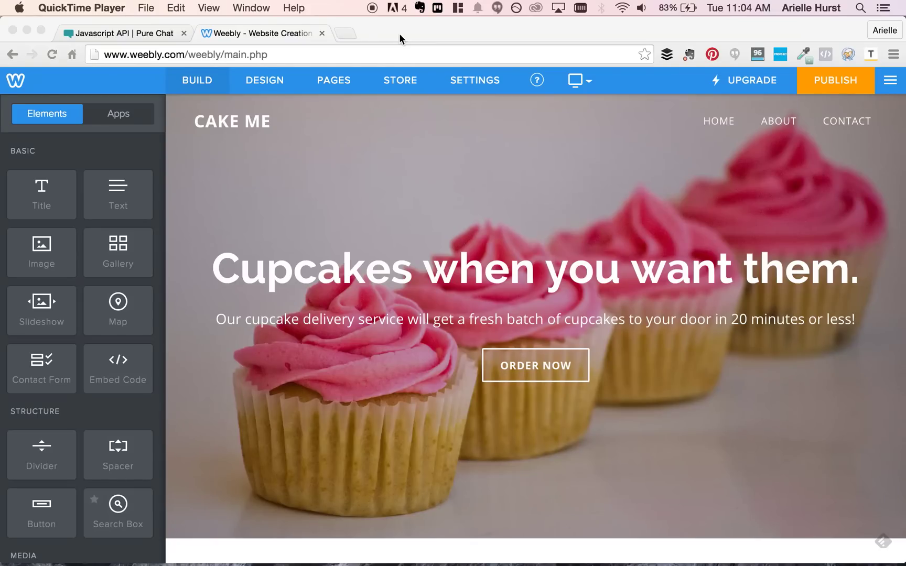
# Step: Search Weebly's App Center for 'pure chat' via Apps > App Center
pyautogui.click(399, 33)
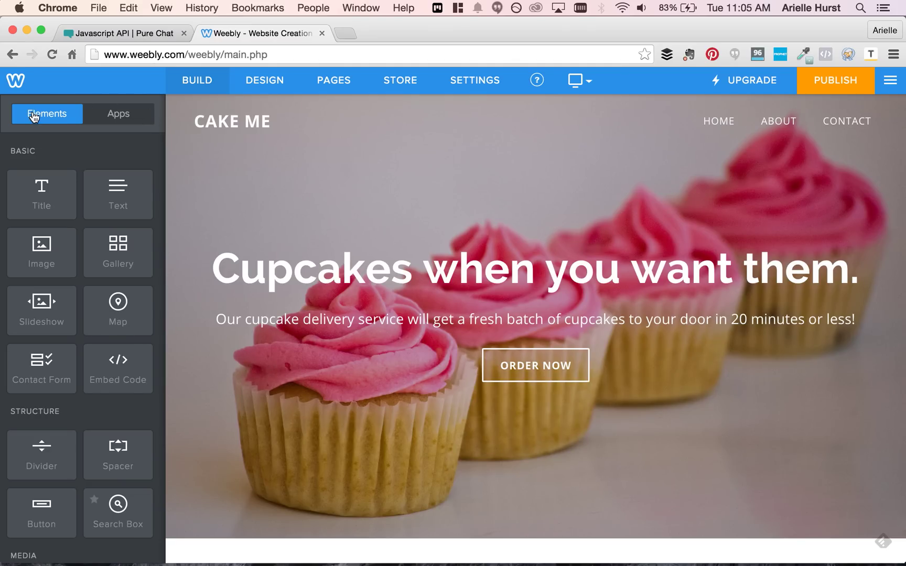
pyautogui.click(118, 115)
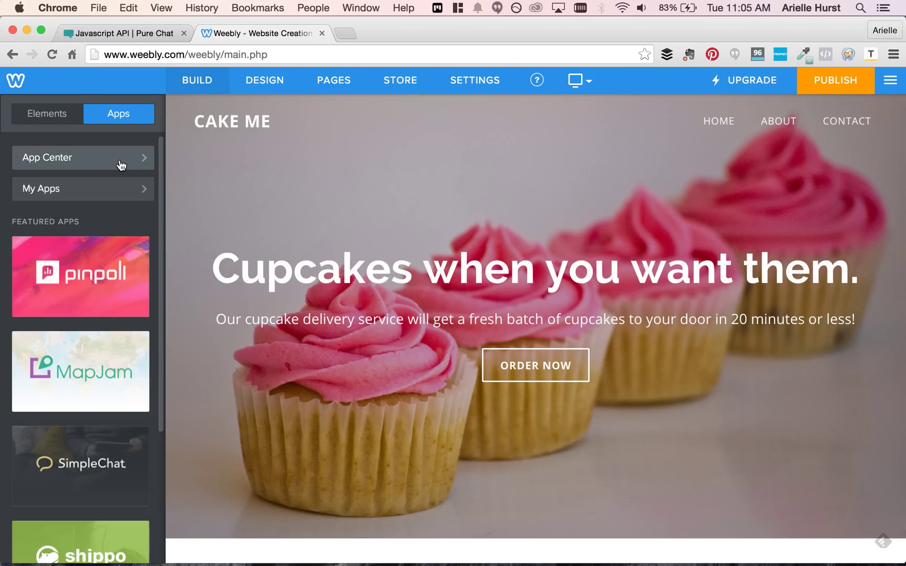
pyautogui.click(70, 154)
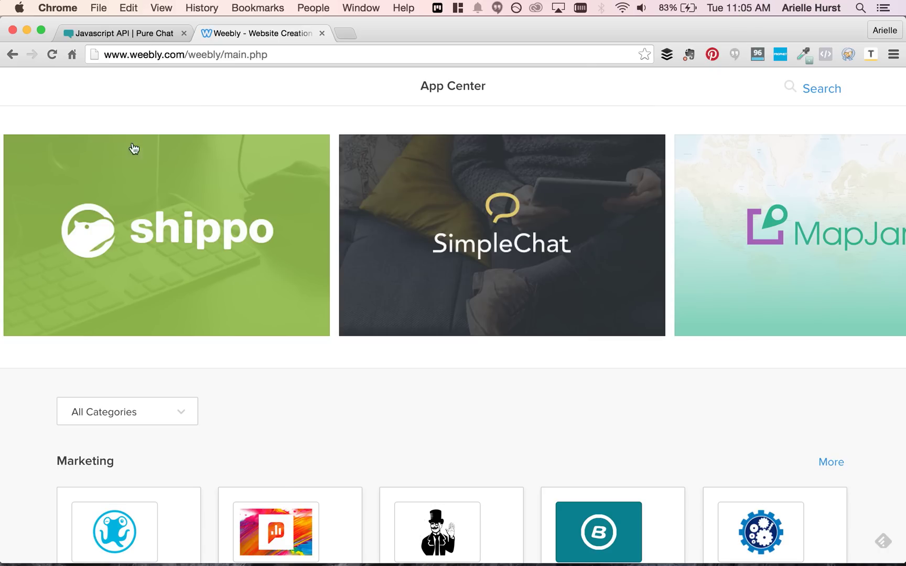
pyautogui.click(827, 90)
pyautogui.write('p')
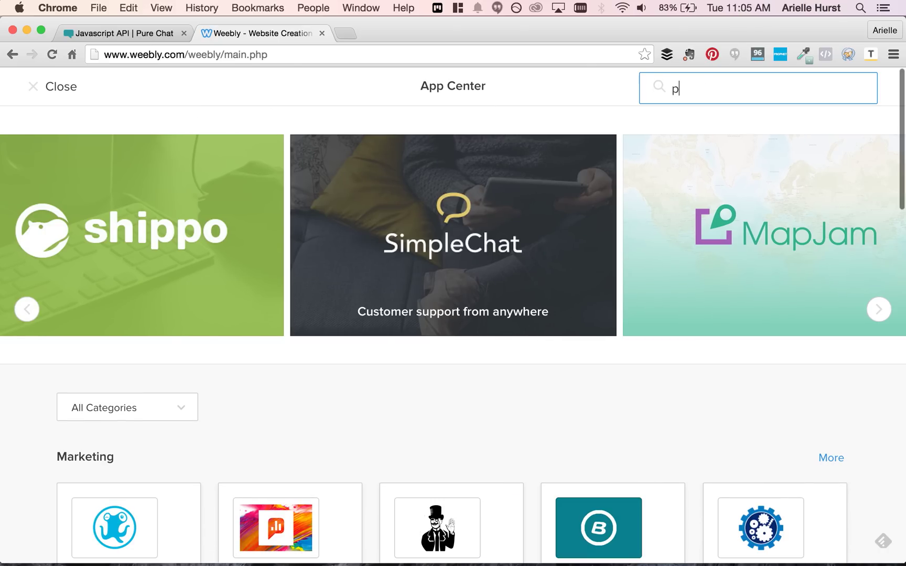
pyautogui.write('ure chat')
pyautogui.press('Return')
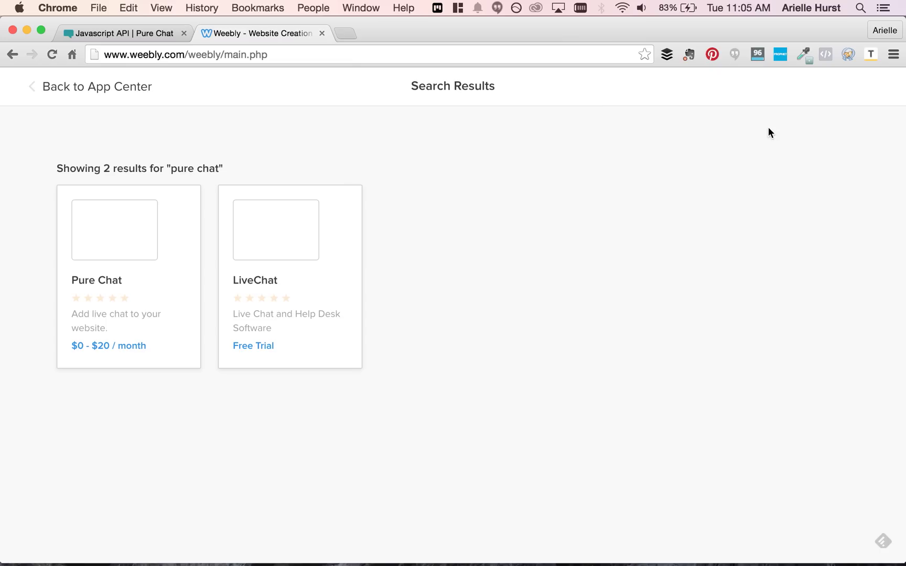
# Step: Add the Pure Chat app from the search results and approve the Connect App dialog
pyautogui.click(106, 283)
pyautogui.click(705, 344)
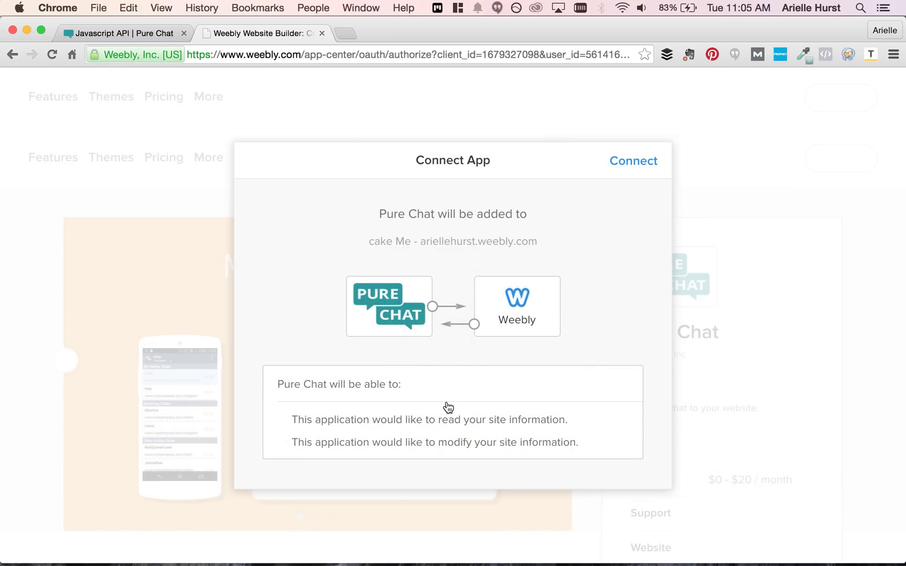
pyautogui.click(637, 161)
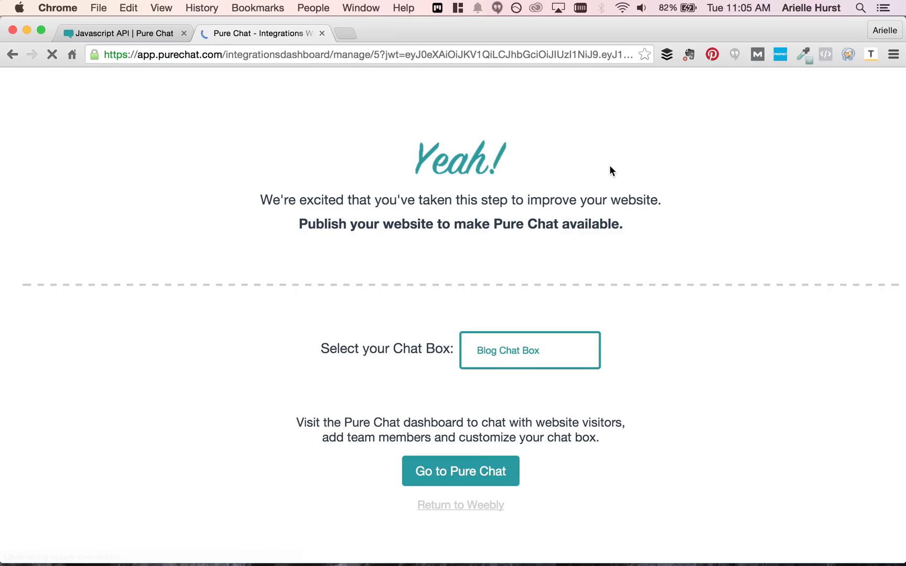